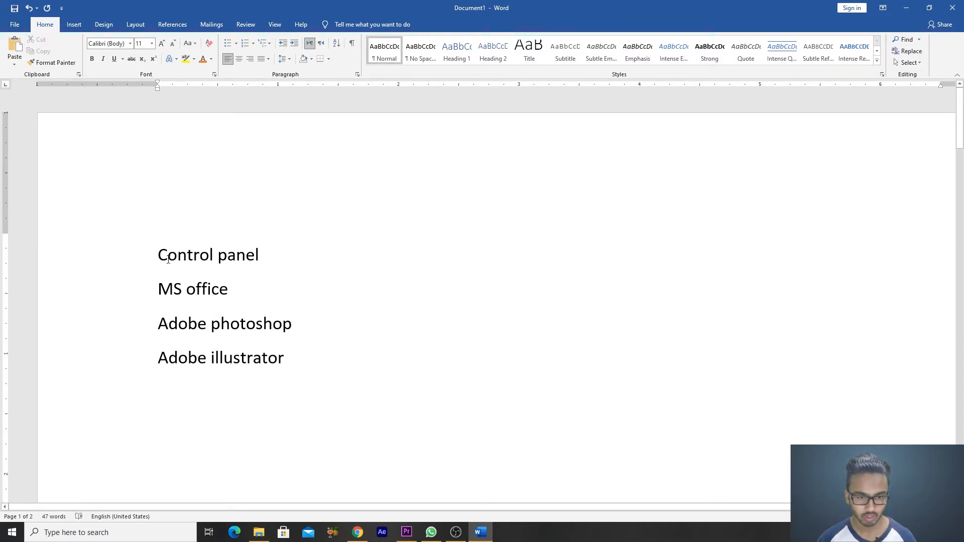
drag(157, 255, 265, 256)
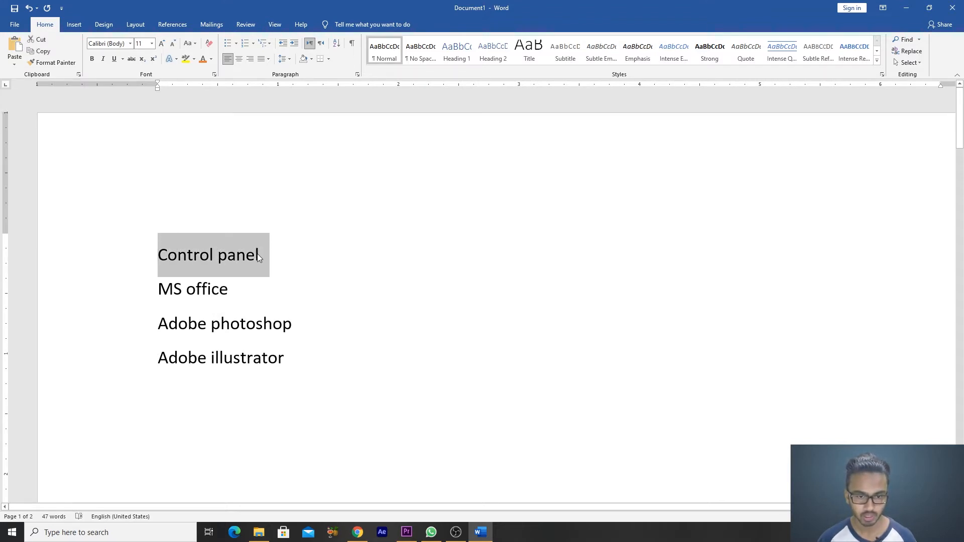
click(262, 257)
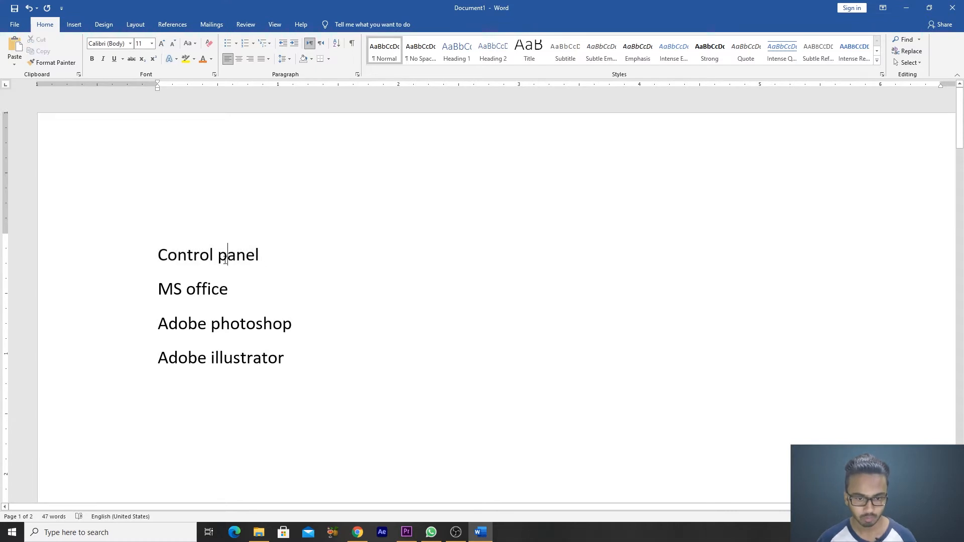
click(226, 258)
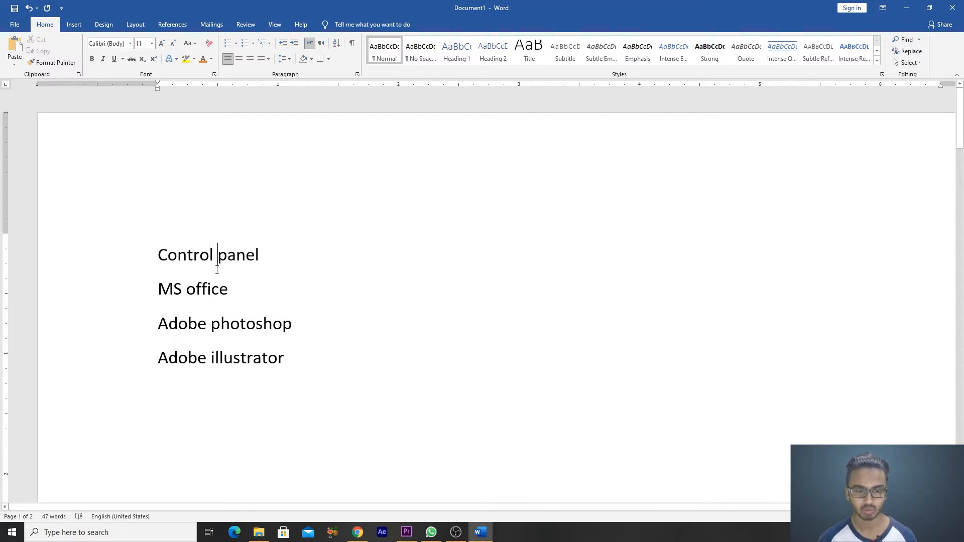
Step: Apply the Capitalize Each Word case to only the words panel, office, photoshop and illustrator in the four-line list
drag(218, 255, 260, 256)
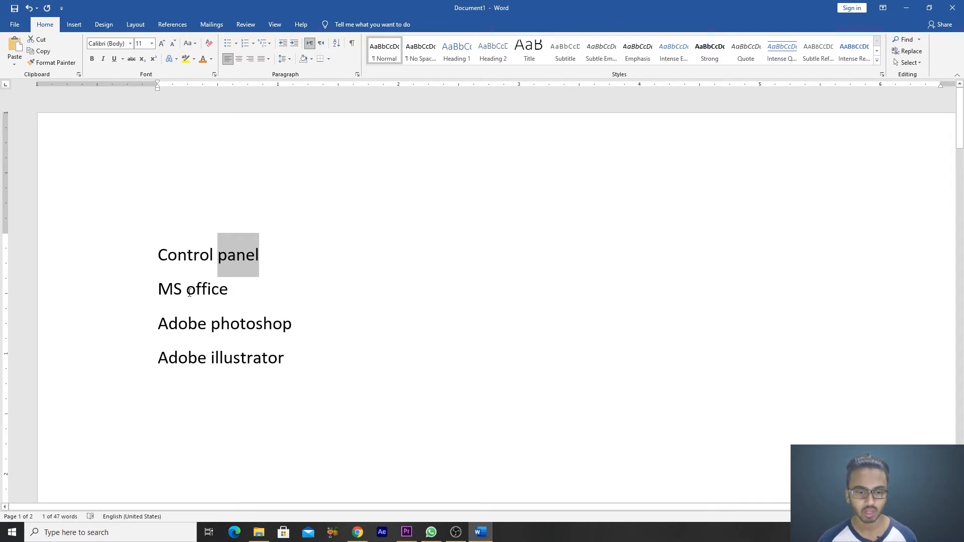
drag(189, 292, 228, 297)
drag(213, 328, 289, 329)
drag(209, 362, 283, 362)
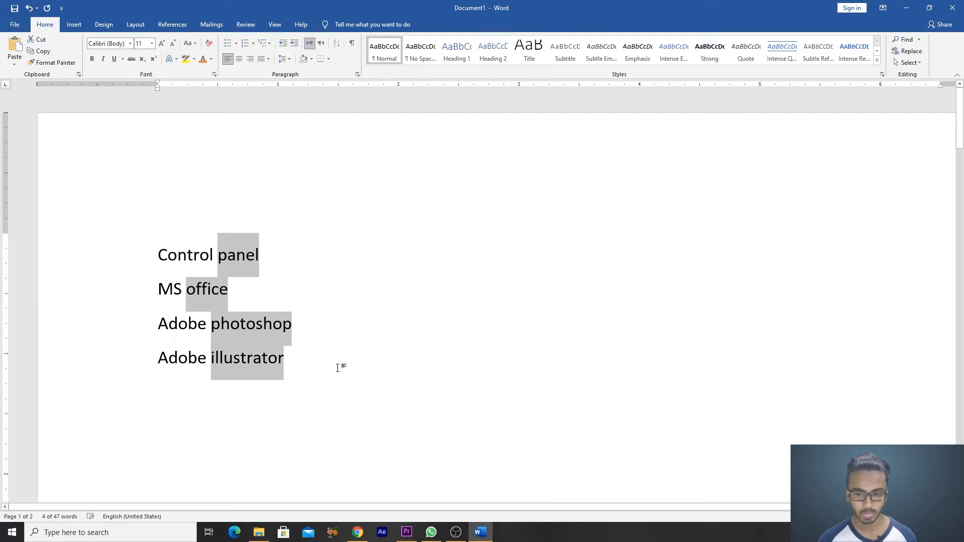
click(318, 379)
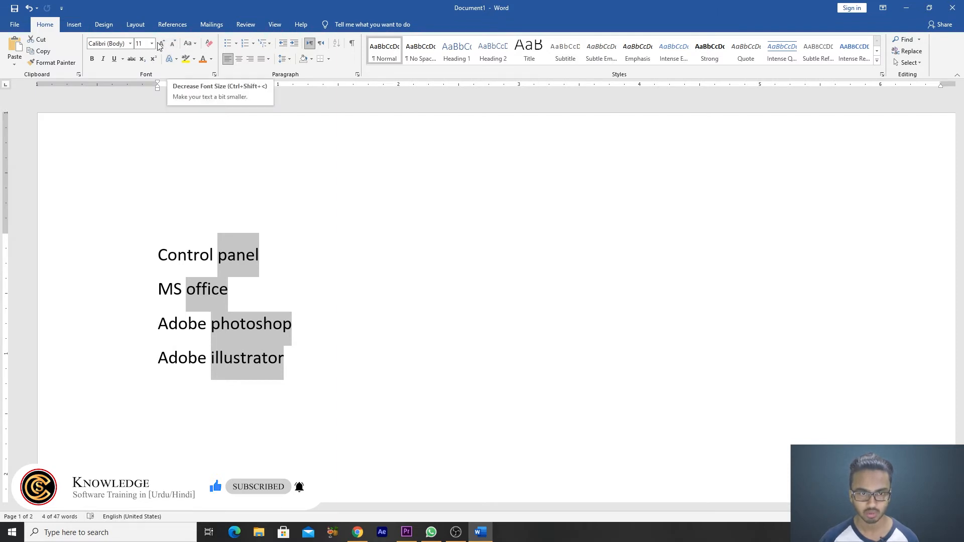
click(196, 47)
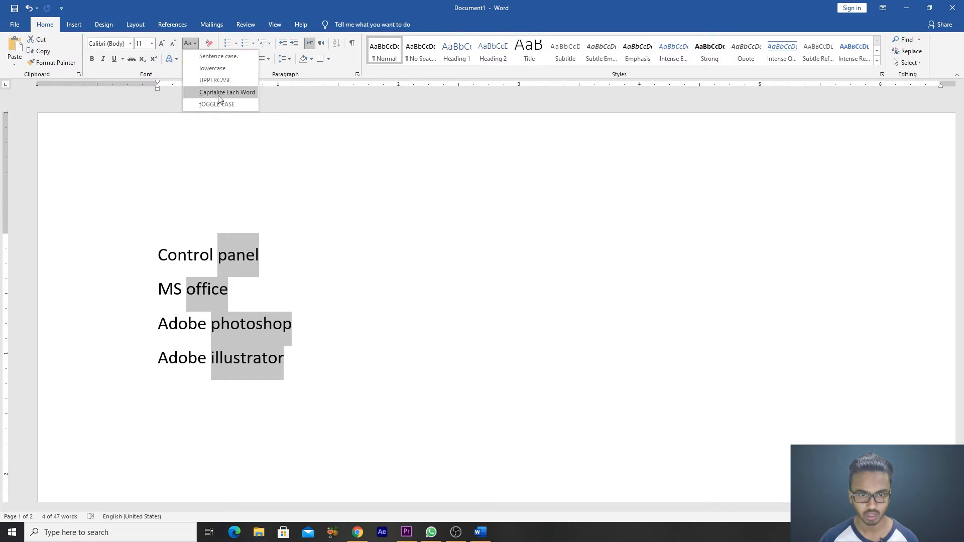
click(216, 58)
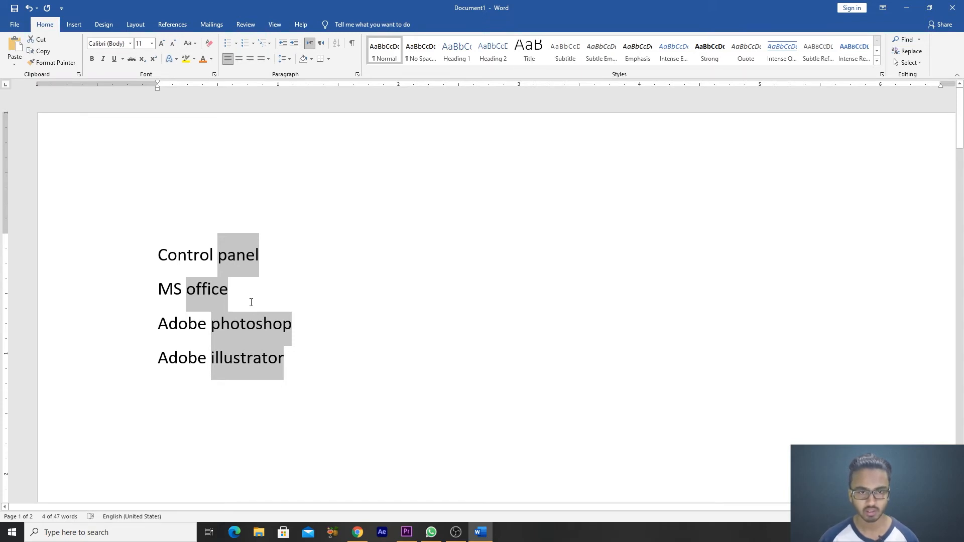
click(191, 45)
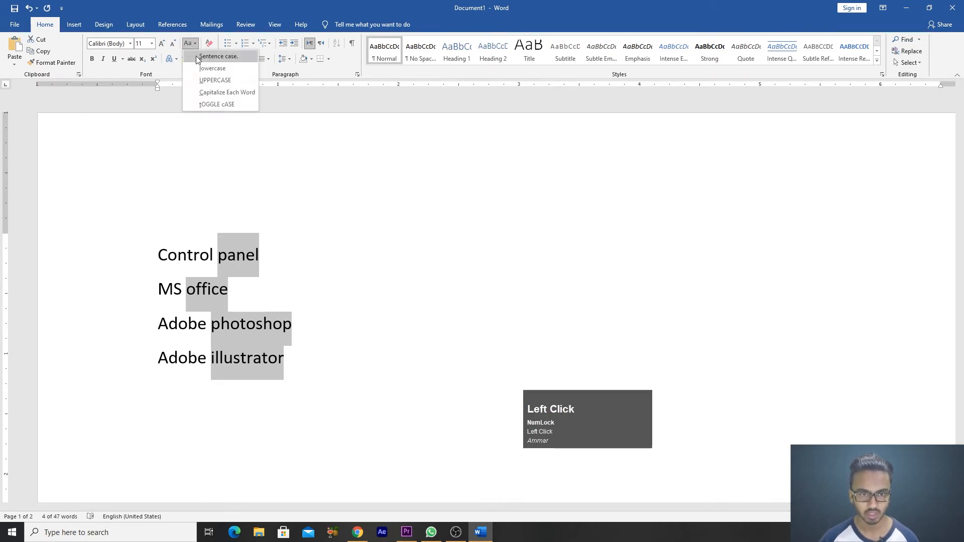
click(245, 98)
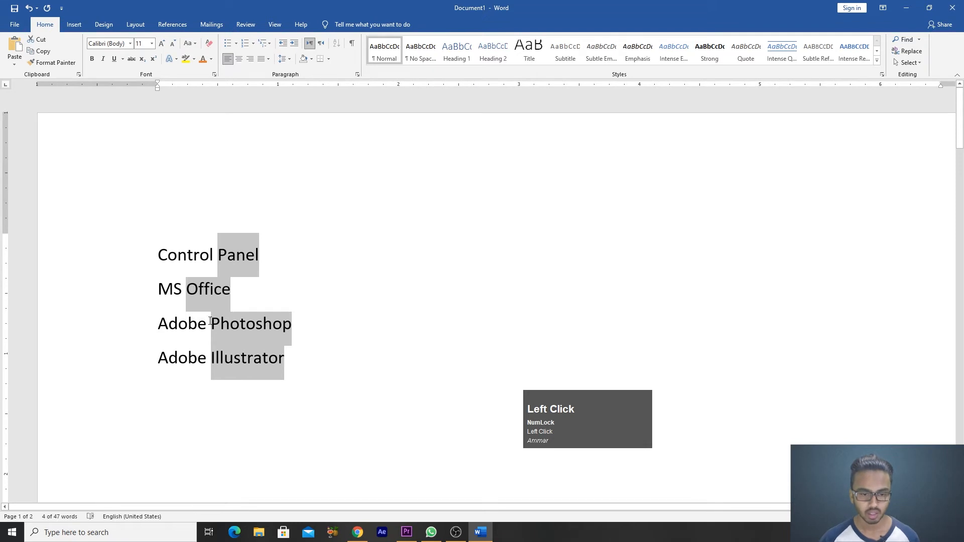
Step: Change all four lines of the list, from Control Panel to Adobe Illustrator, to lowercase
click(158, 255)
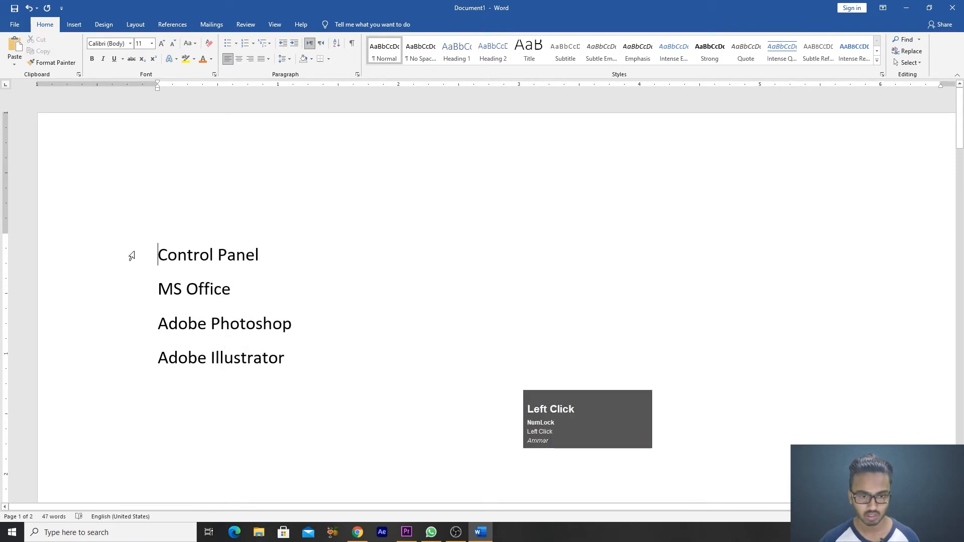
drag(131, 257, 249, 379)
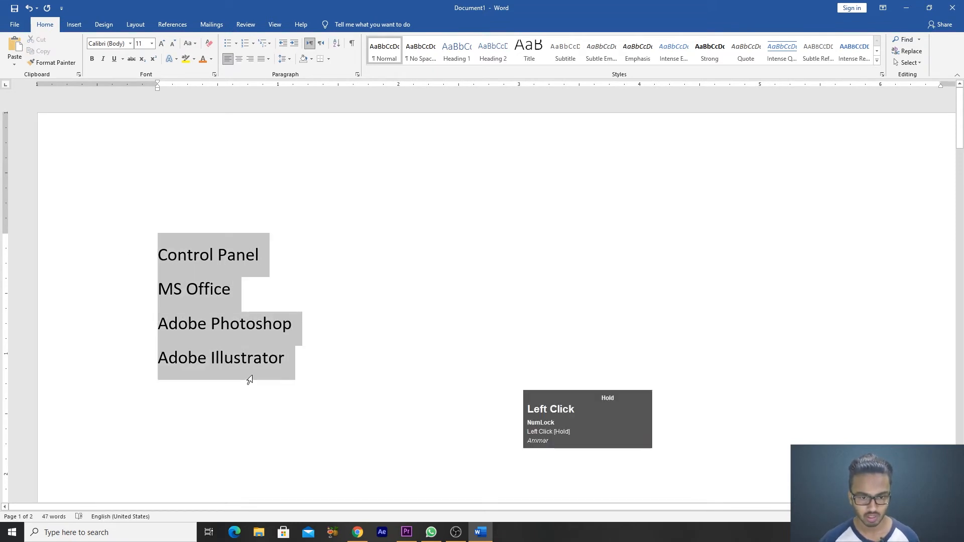
click(194, 44)
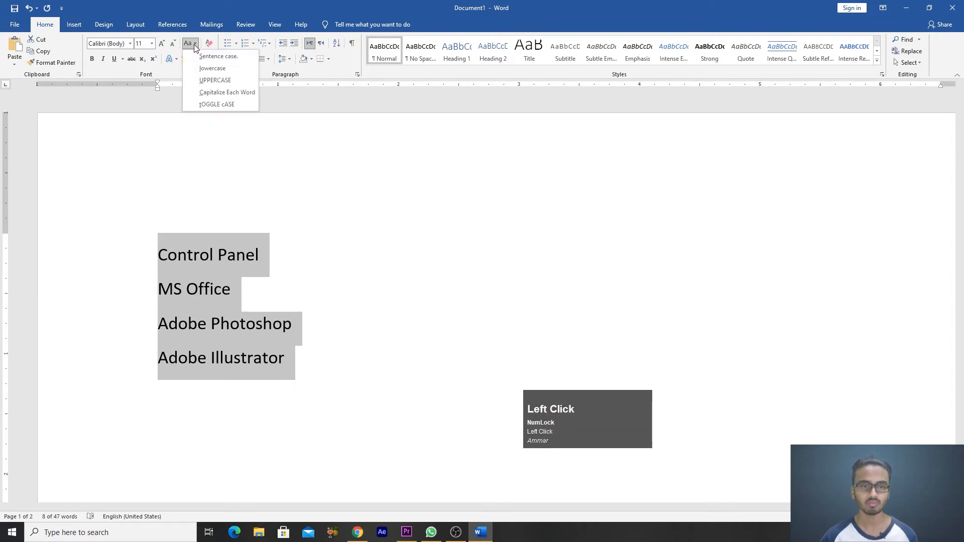
click(214, 68)
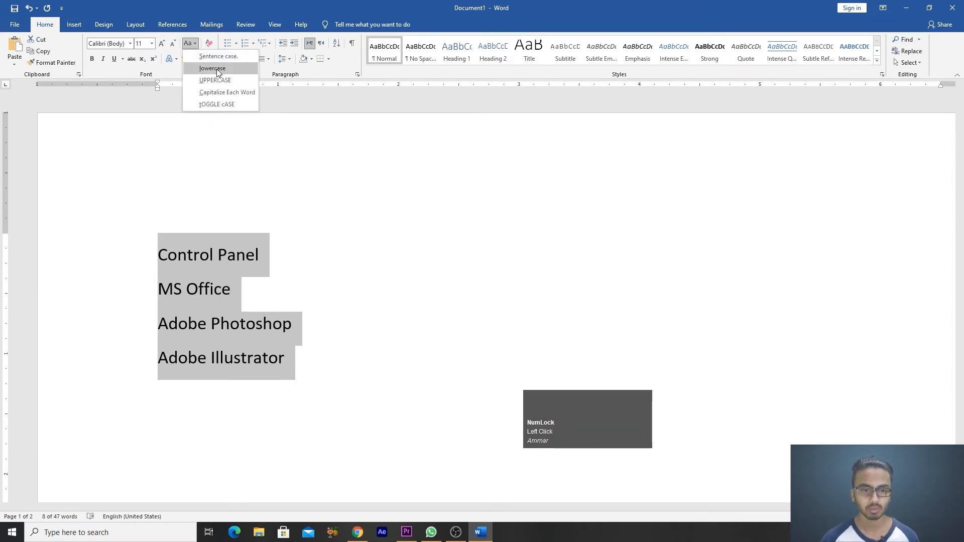
click(185, 256)
click(155, 257)
click(155, 273)
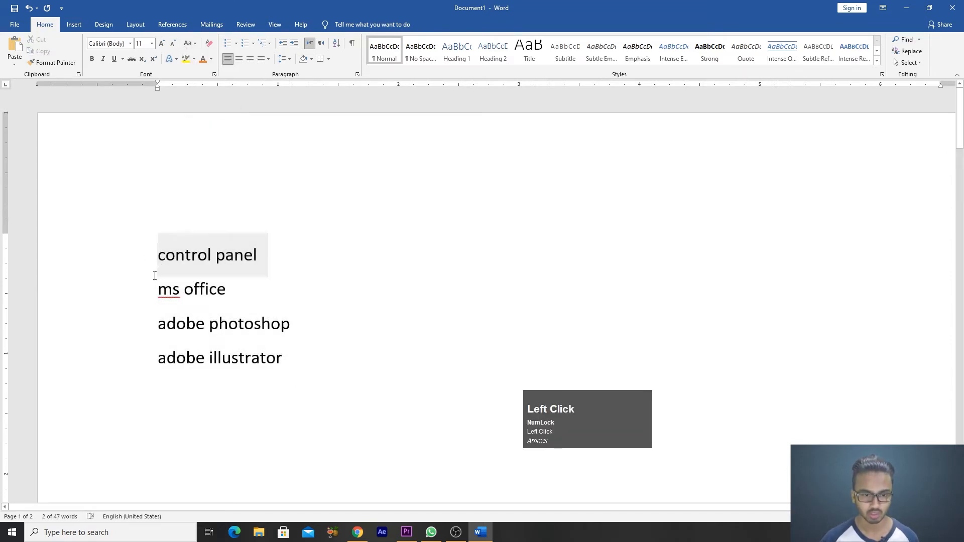
click(153, 285)
click(155, 280)
click(156, 255)
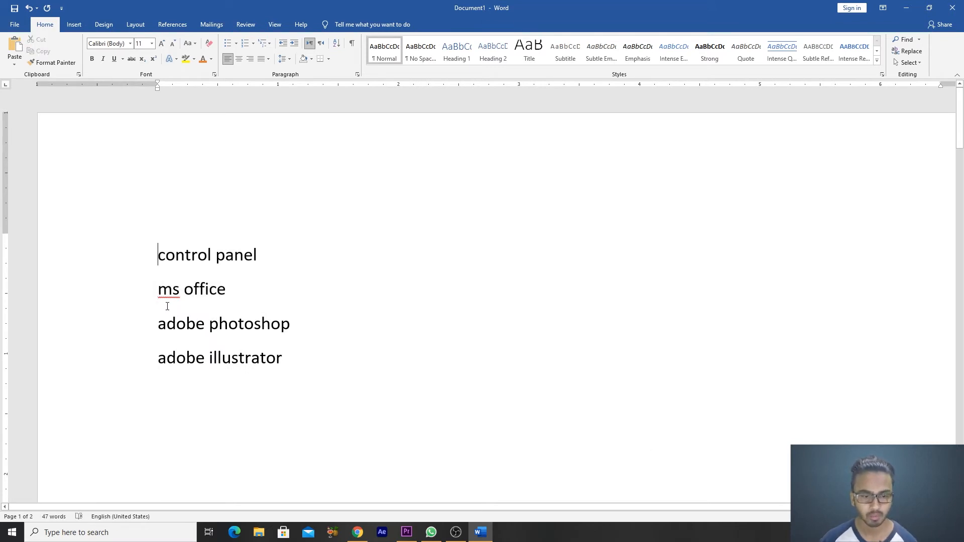
click(173, 291)
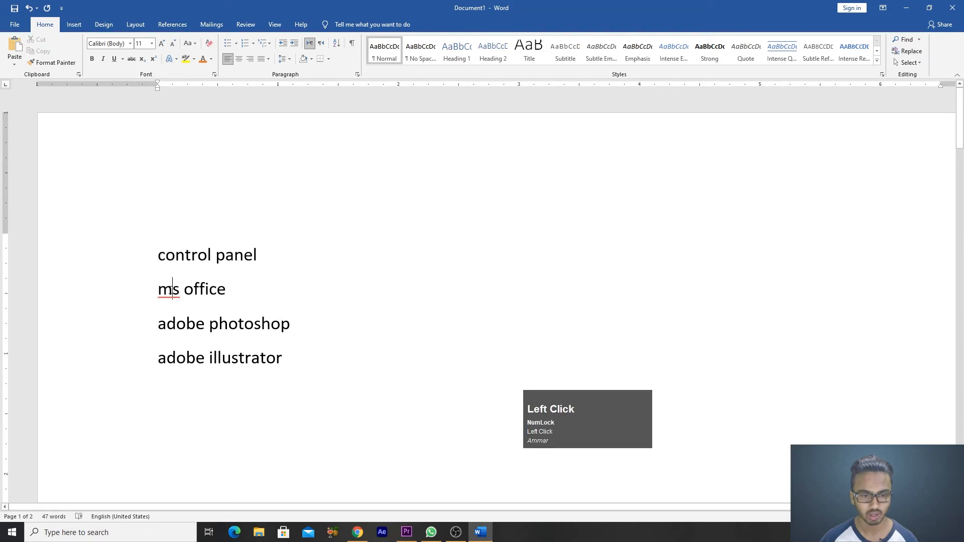
Step: Apply the Capitalize Each Word case to all four lowercase lines of the list
drag(146, 256, 155, 372)
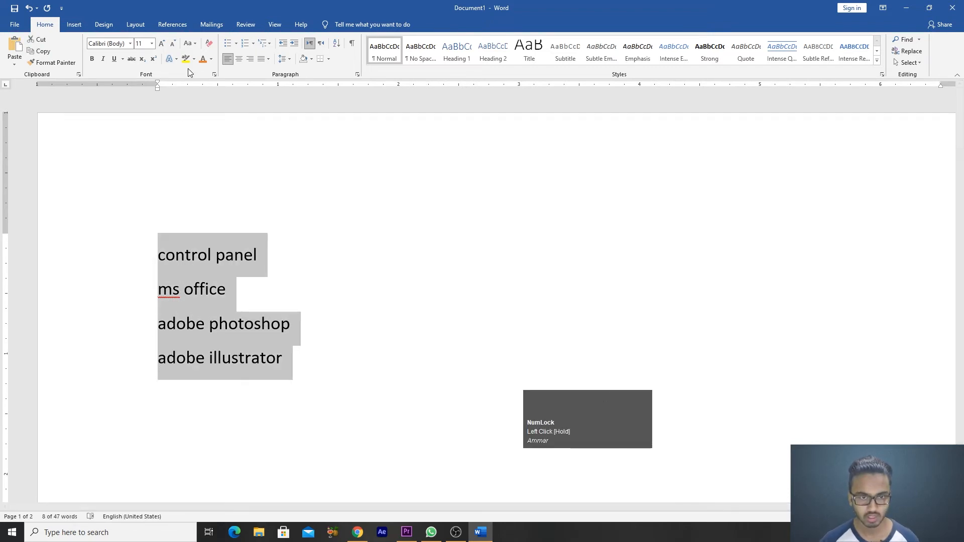
click(193, 43)
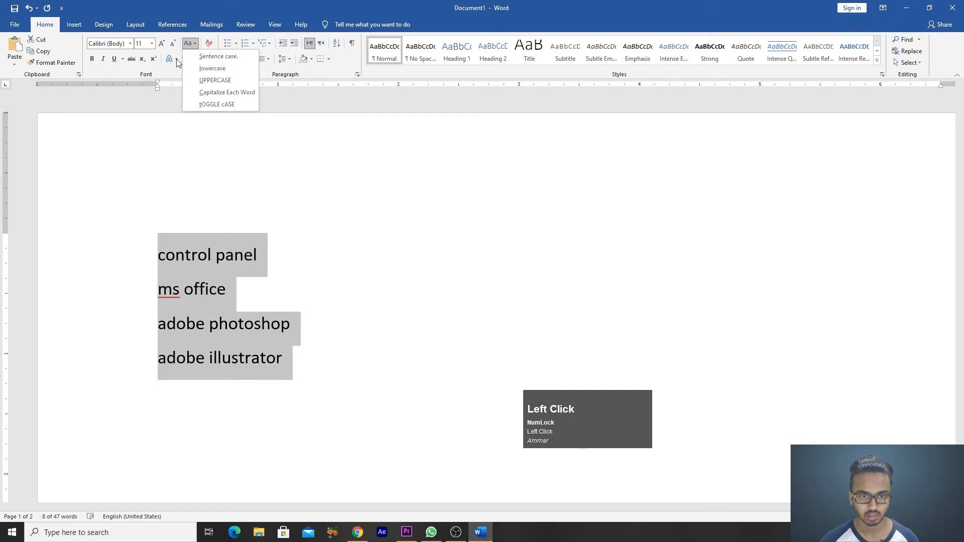
click(216, 92)
Step: Correct Ms to MS by splitting its letters with a space, reapplying Capitalize Each Word to the list, and removing the space
click(174, 289)
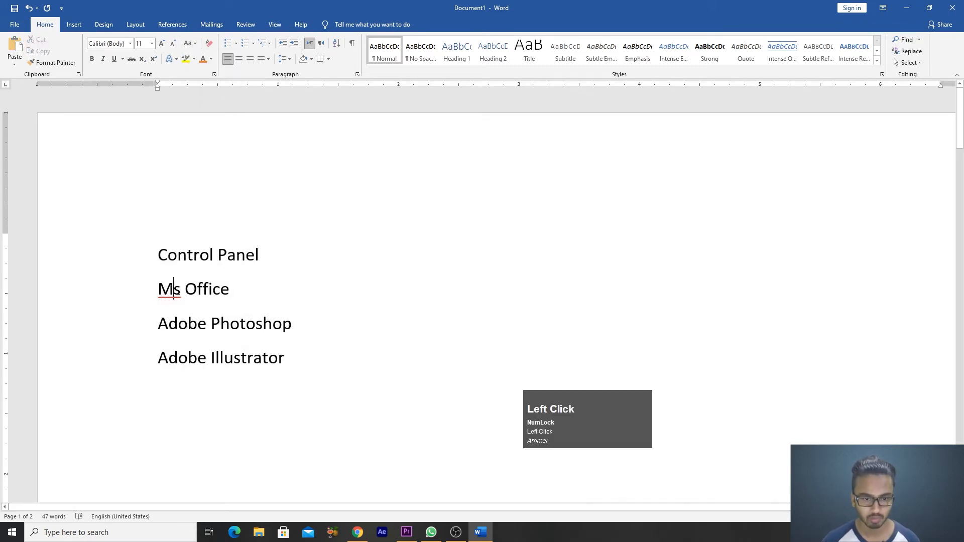
click(182, 289)
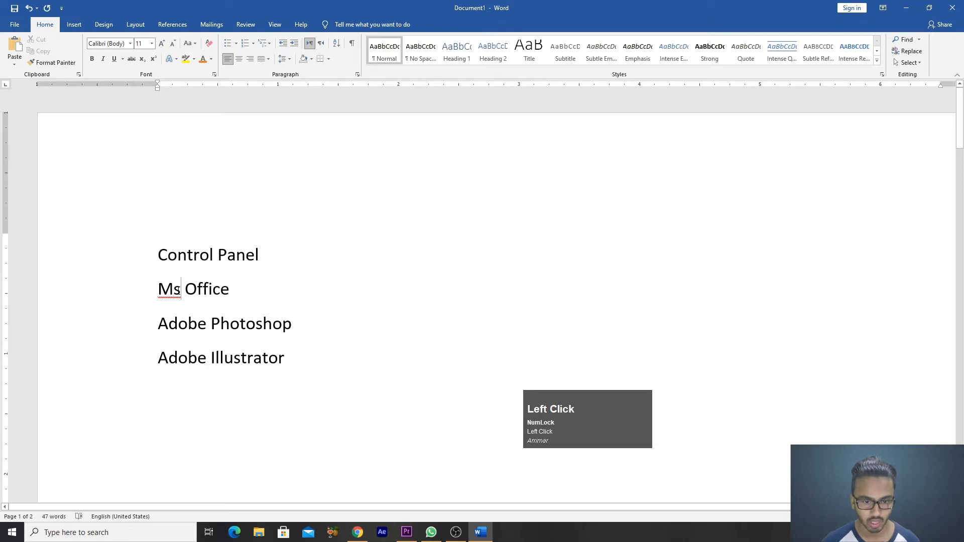
click(174, 290)
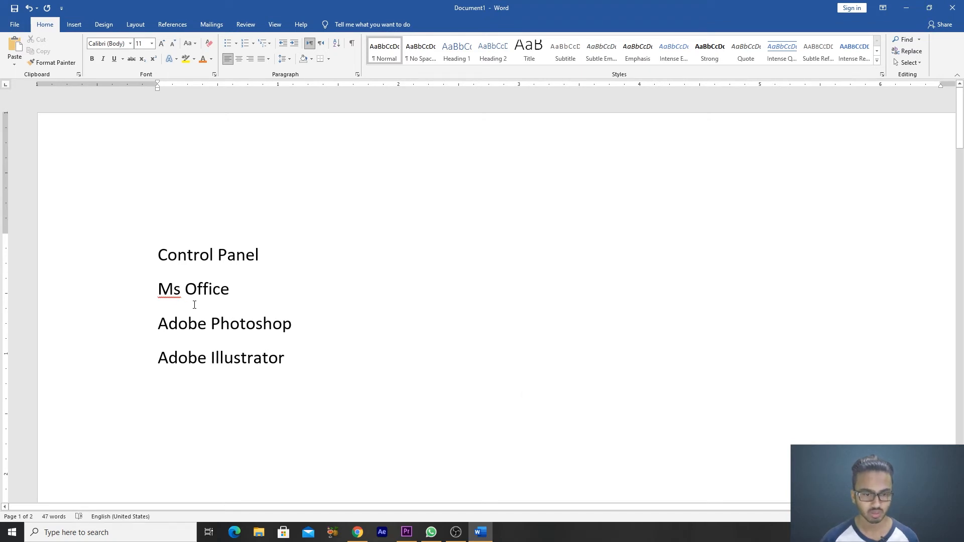
drag(151, 253, 177, 348)
click(191, 43)
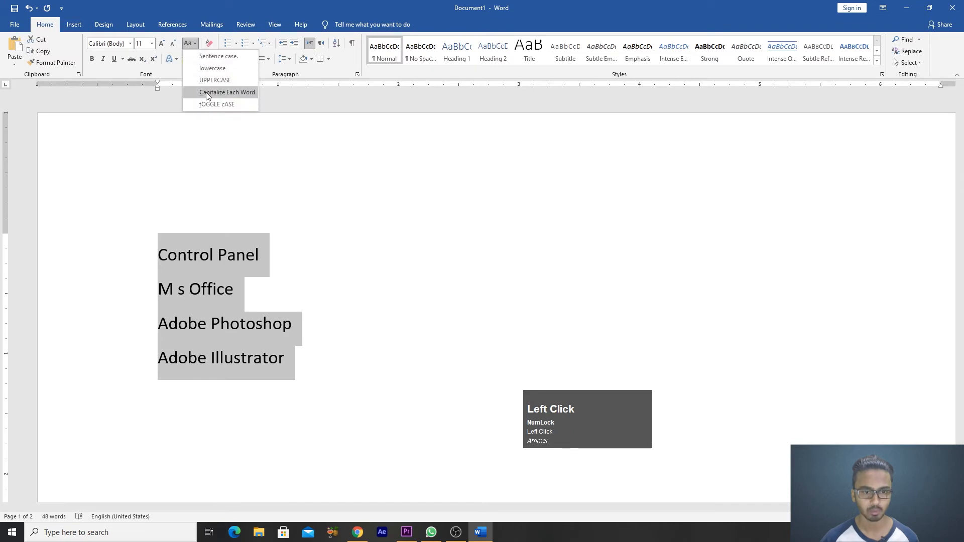
click(216, 88)
click(183, 298)
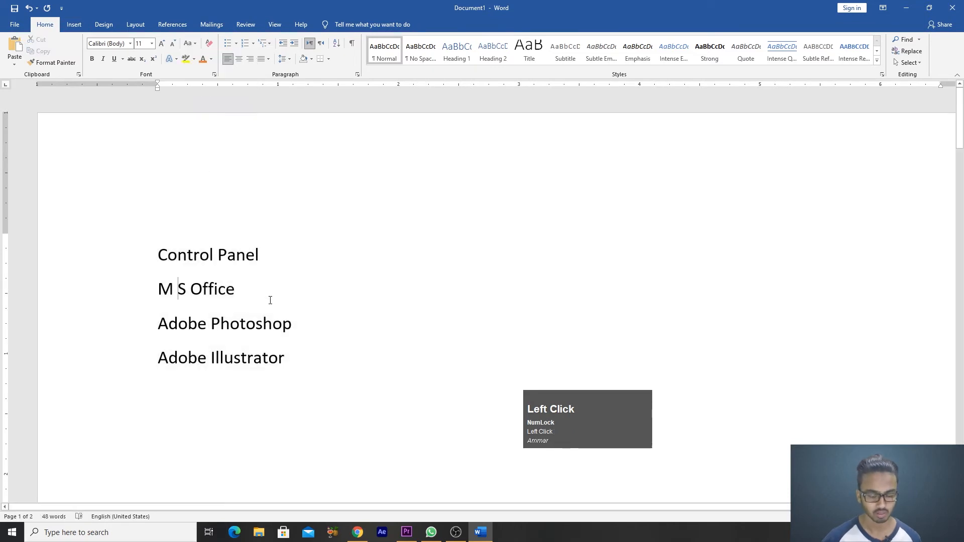
key(BackSpace)
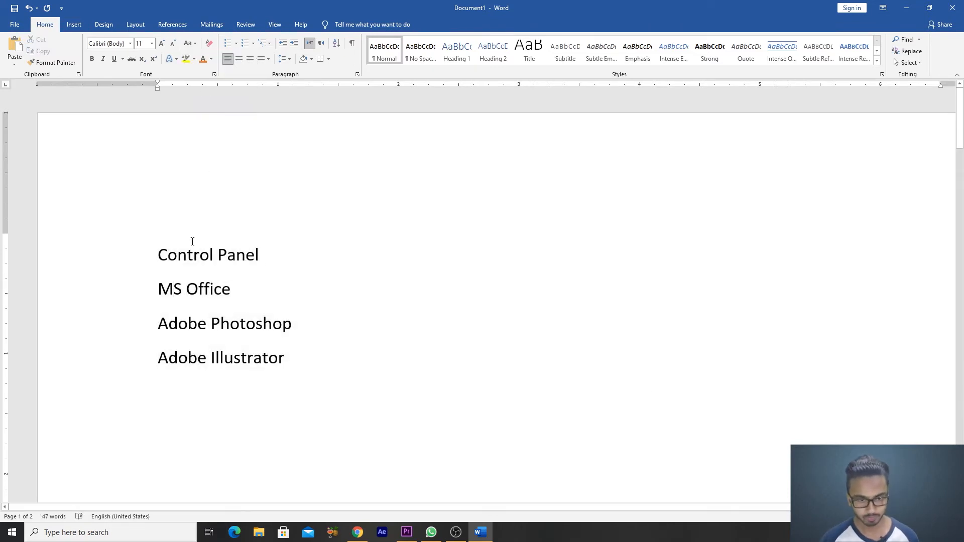
Step: Cycle the letter case of all four list lines repeatedly, ending with the text in UPPERCASE
click(171, 265)
drag(158, 256, 282, 377)
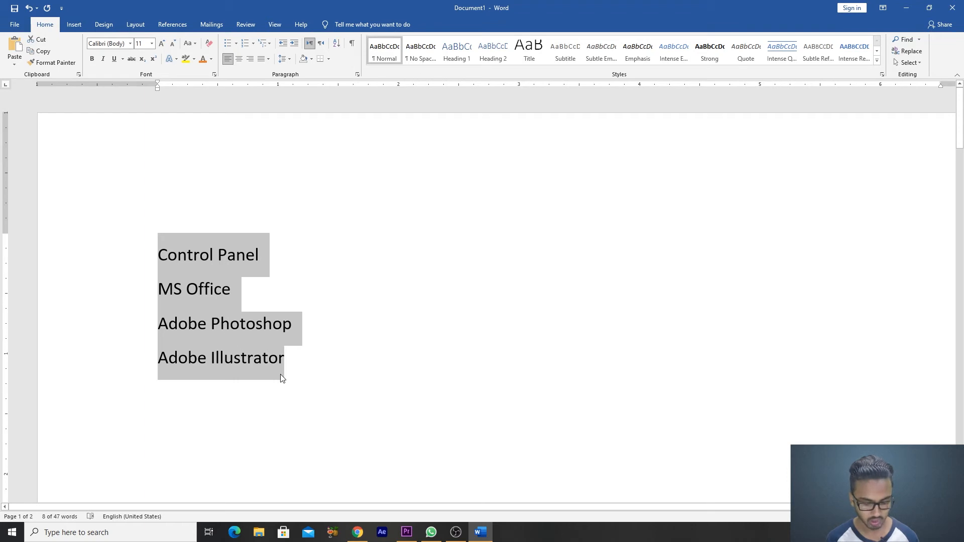
key(shift)
key(shift+F3)
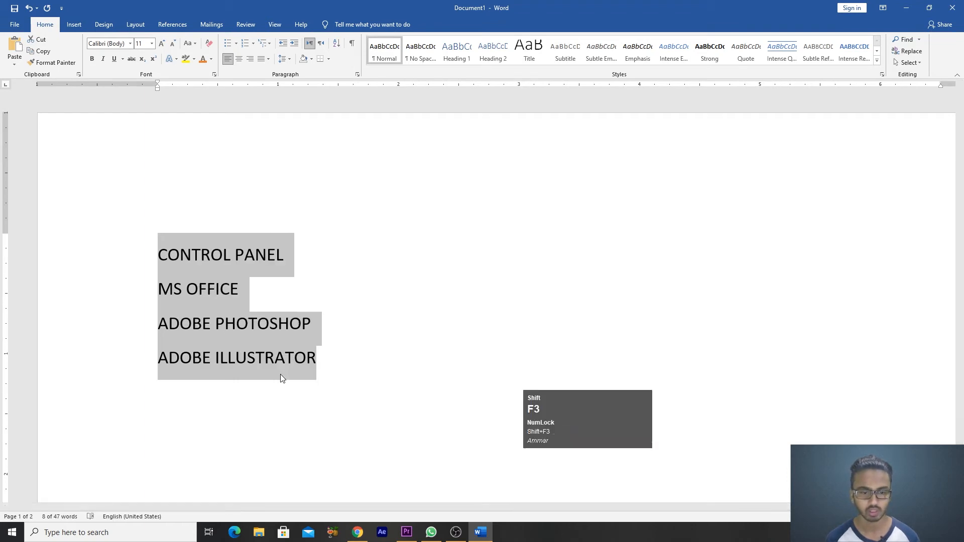
key(shift+F3)
key(shift+F3)
key(shift+F3)
key(shift+F3)
key(shift+F3)
key(shift+F3)
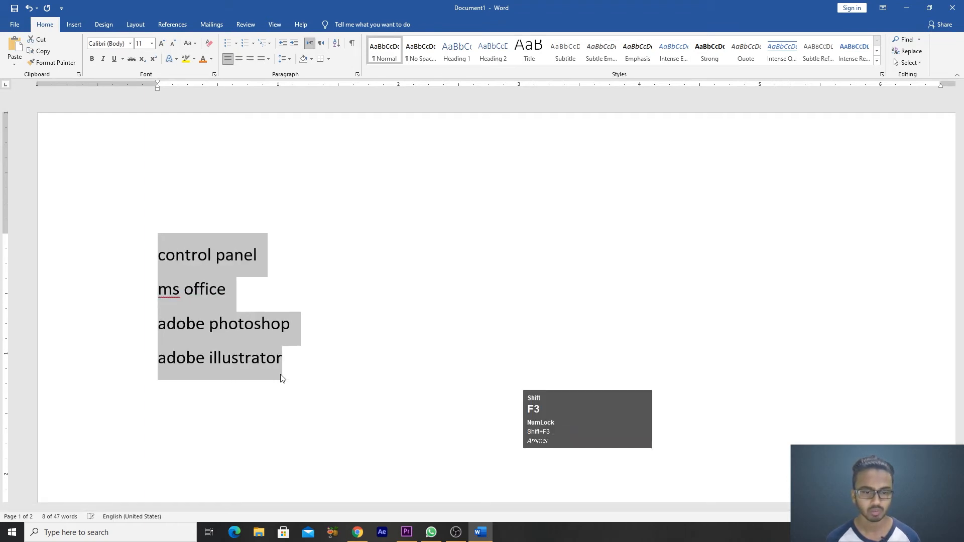
key(shift+F3)
key(shift+F3)
key(shift+F3)
key(shift+F3)
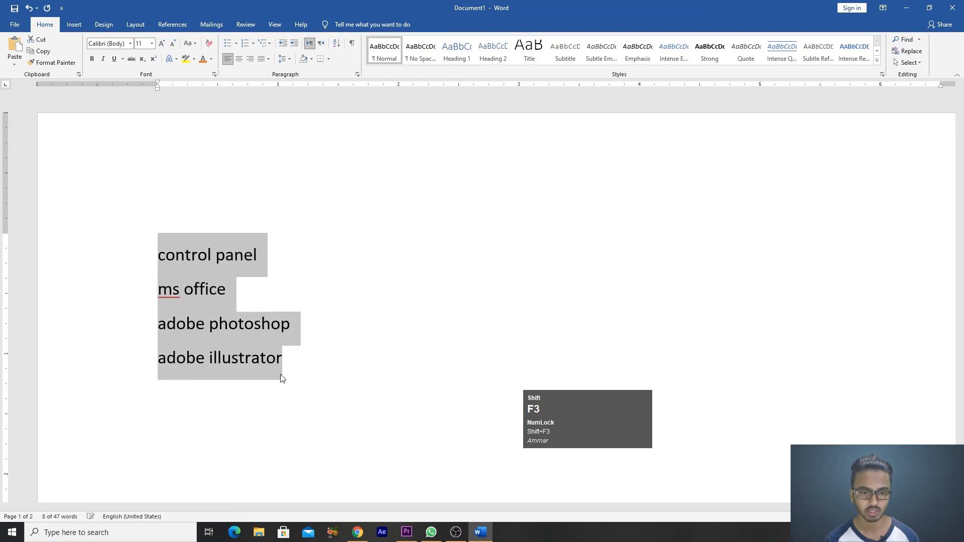
key(shift+F3)
key(shift+F3)
key(shift+F3)
key(shift+F3)
key(shift+F3)
key(shift+F3)
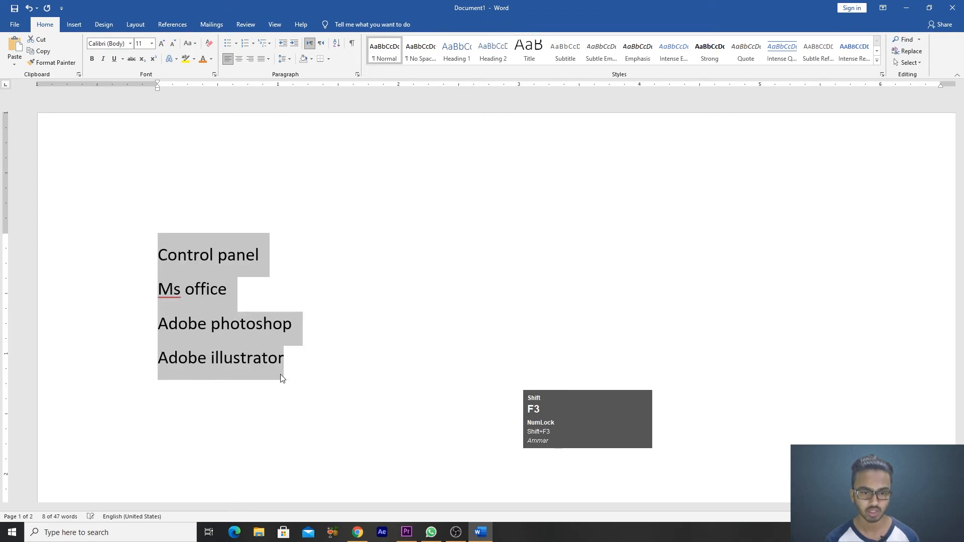
key(shift+F3)
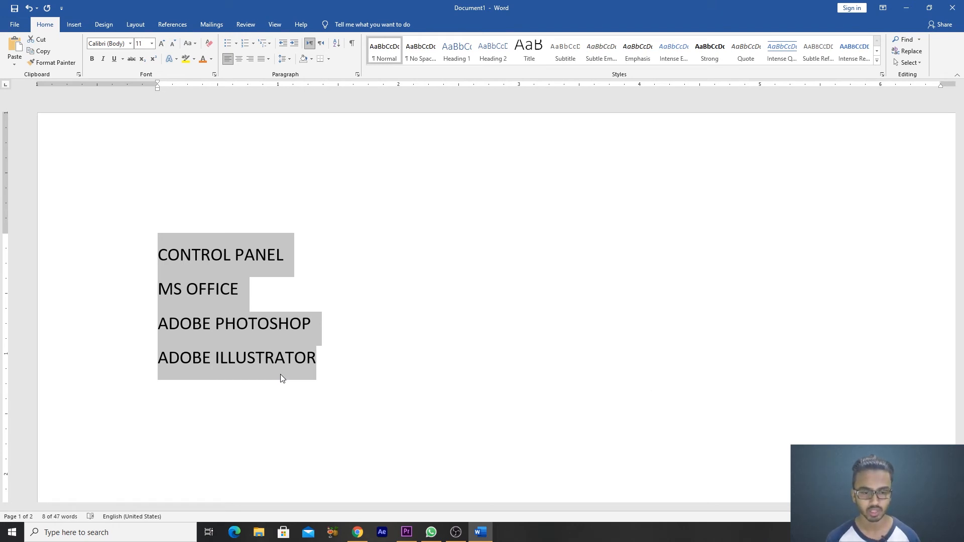
click(304, 294)
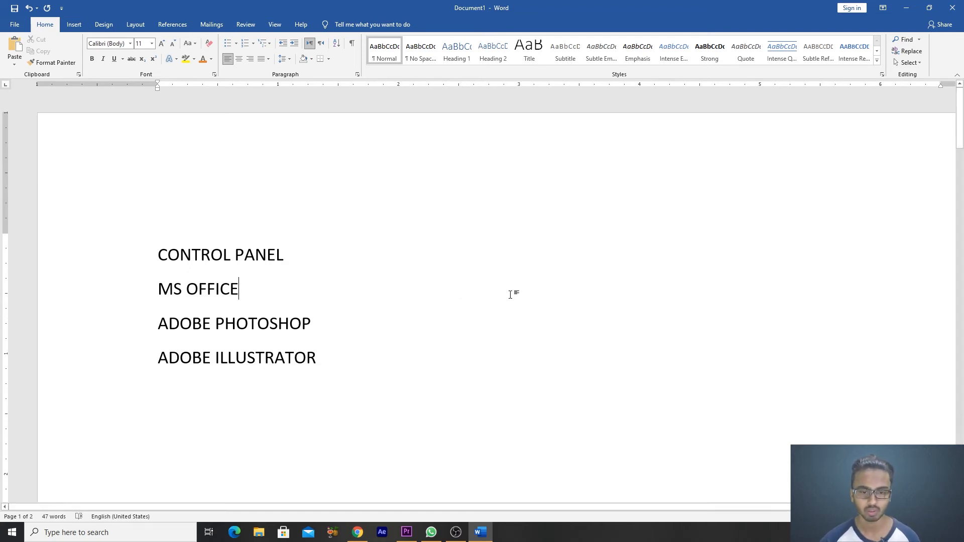
Step: Examine the formatting of the page 2 paragraph's words Channel, Errors, Systematic, Talk, Increase and Skills and its small Thought Some Software's phrase
drag(961, 174, 958, 329)
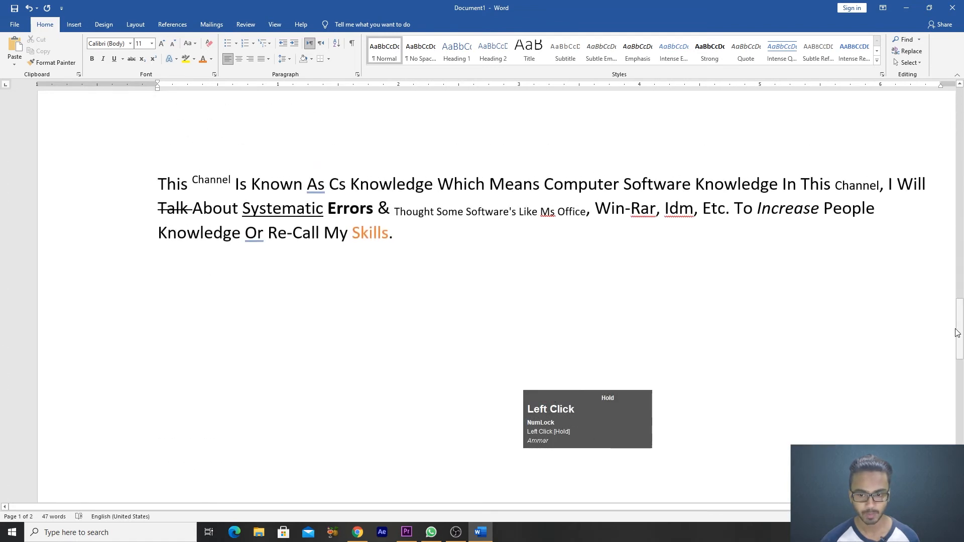
click(205, 184)
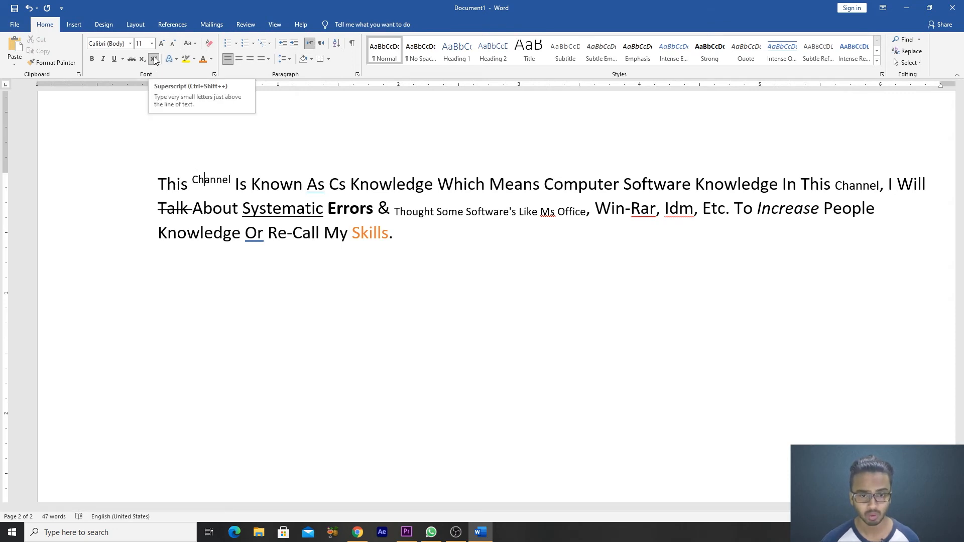
click(349, 211)
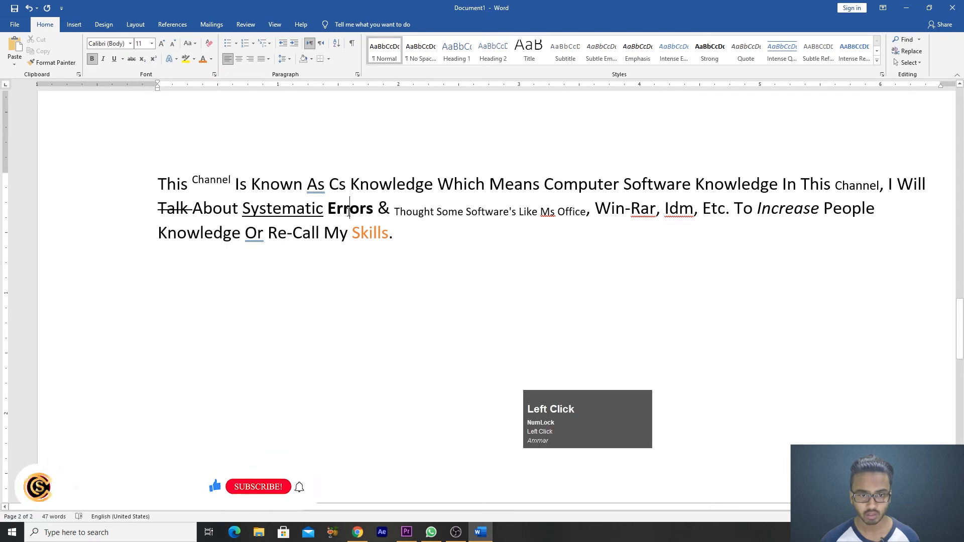
click(299, 209)
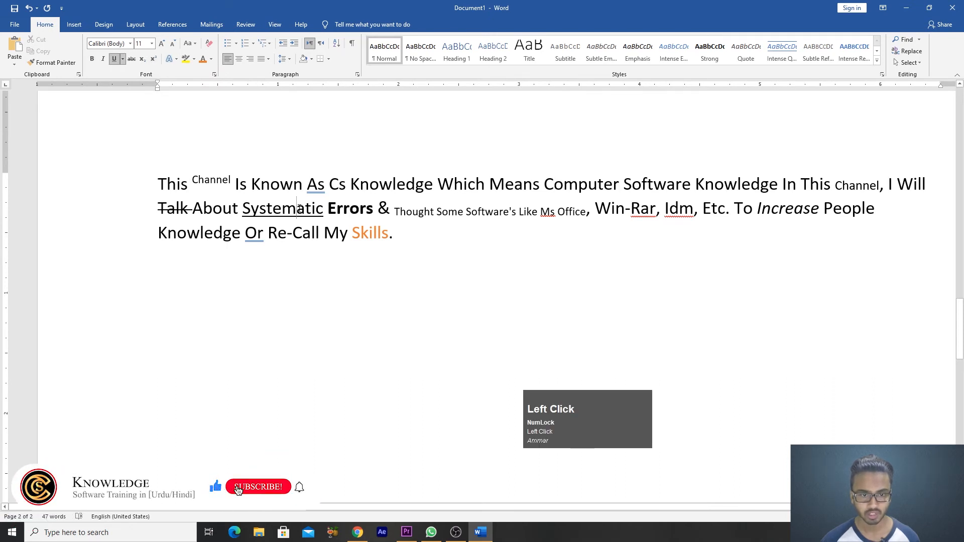
click(175, 209)
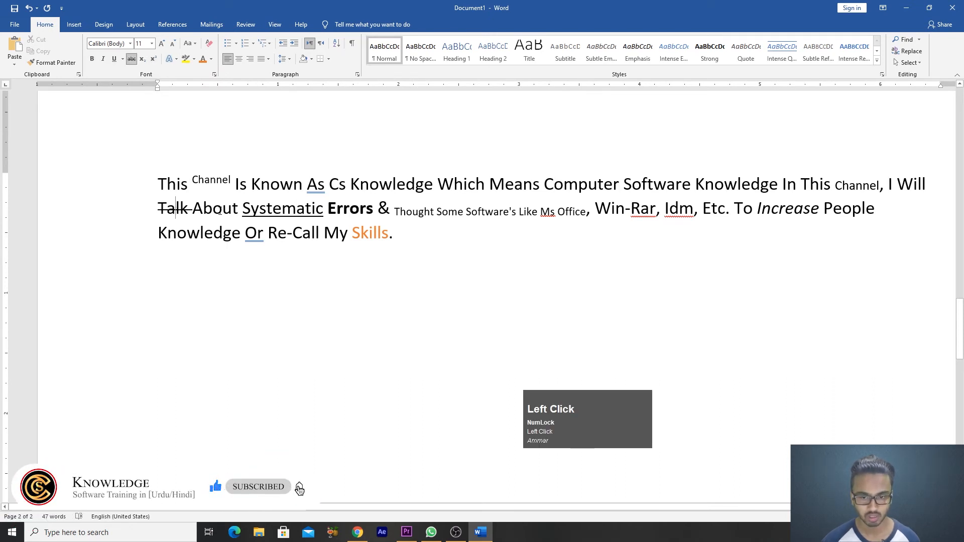
click(478, 214)
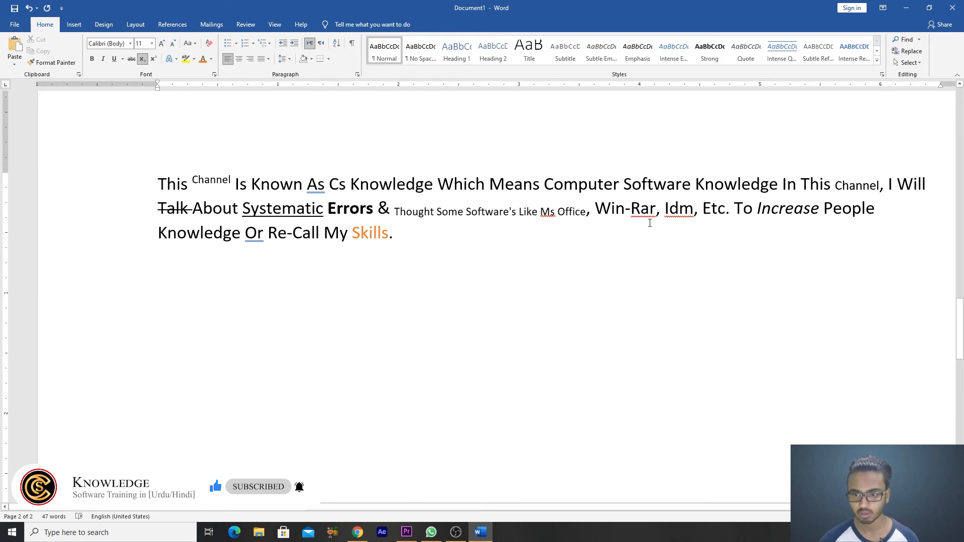
click(795, 212)
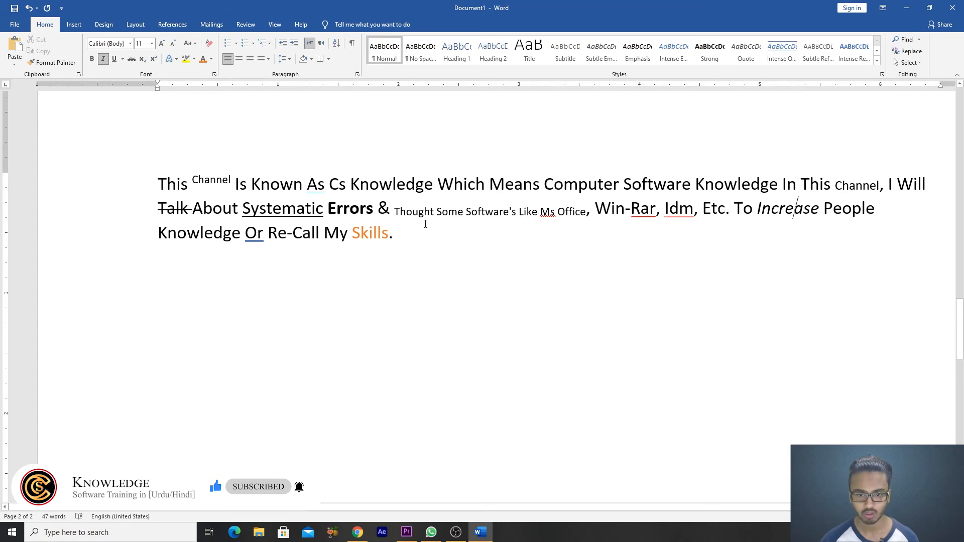
click(373, 235)
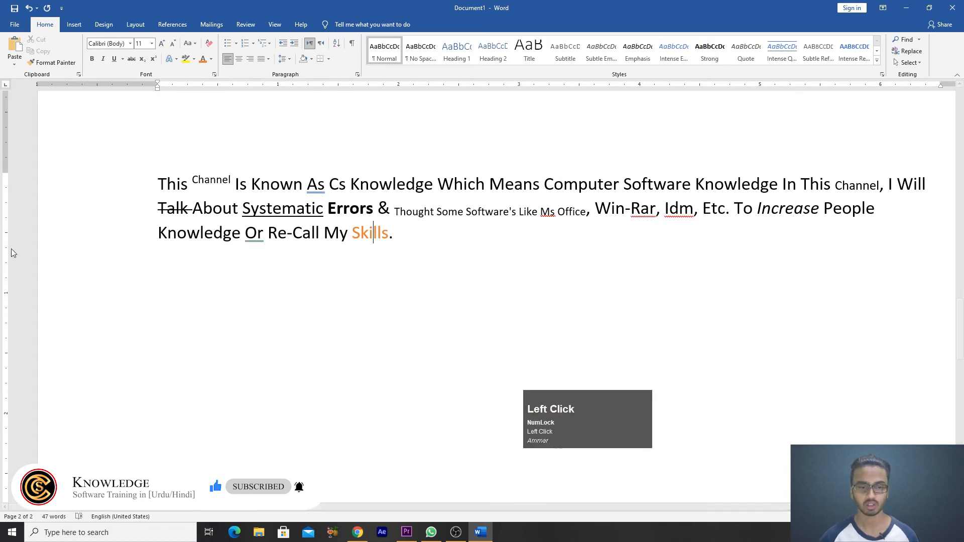
click(144, 188)
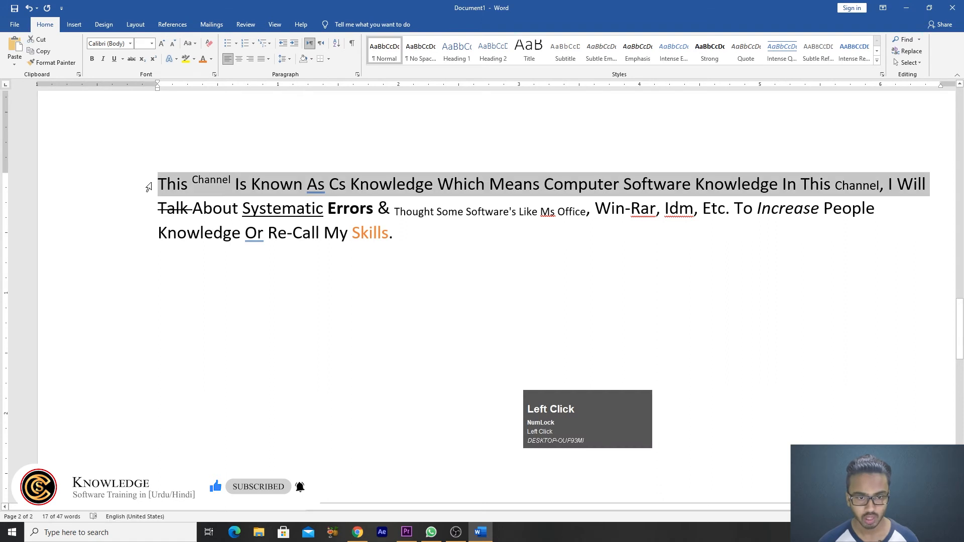
click(210, 181)
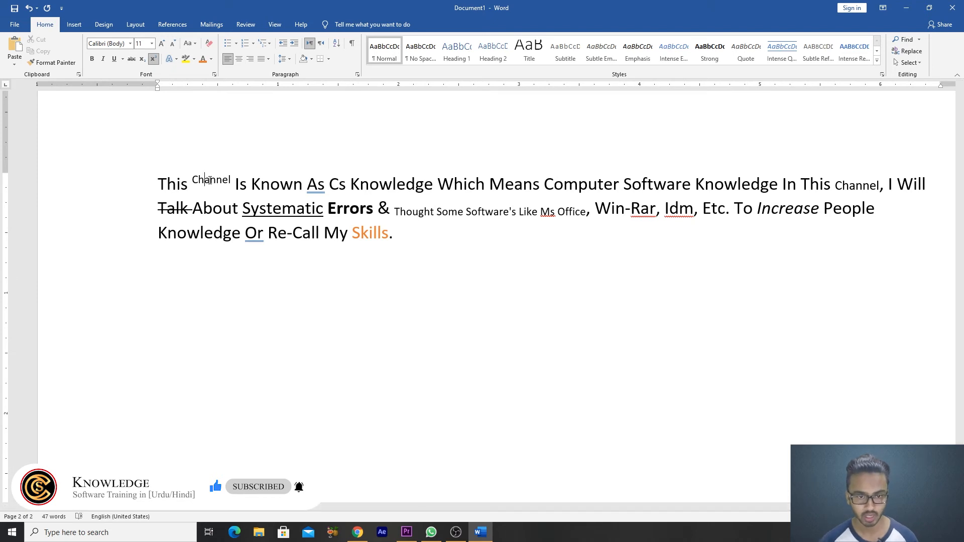
Step: Copy the whole formatted paragraph and paste a duplicate on a new line directly below it
drag(204, 180, 397, 237)
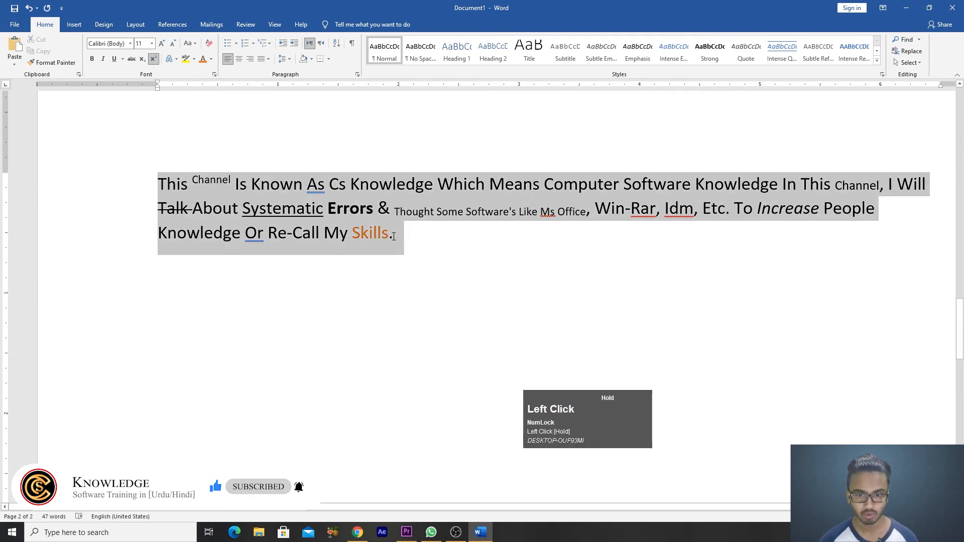
click(397, 237)
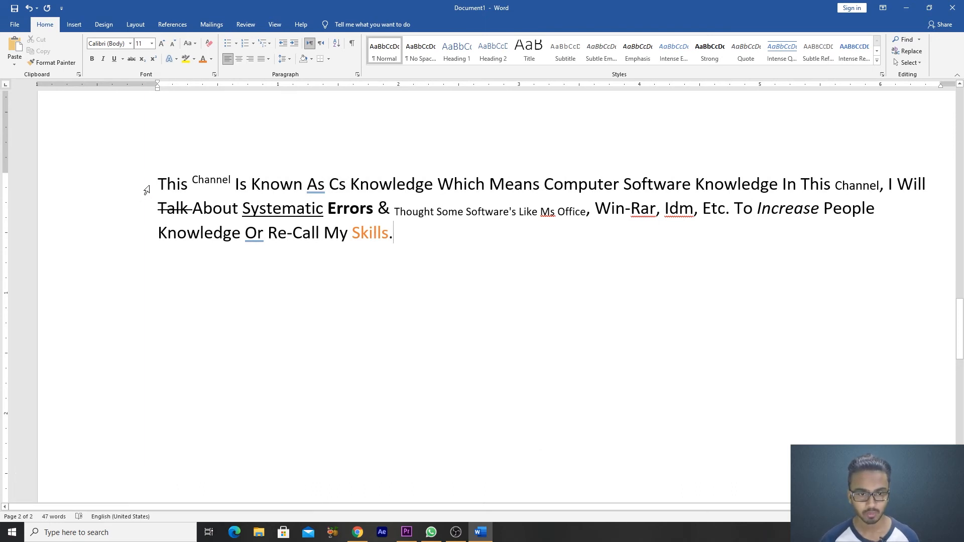
drag(144, 186, 374, 238)
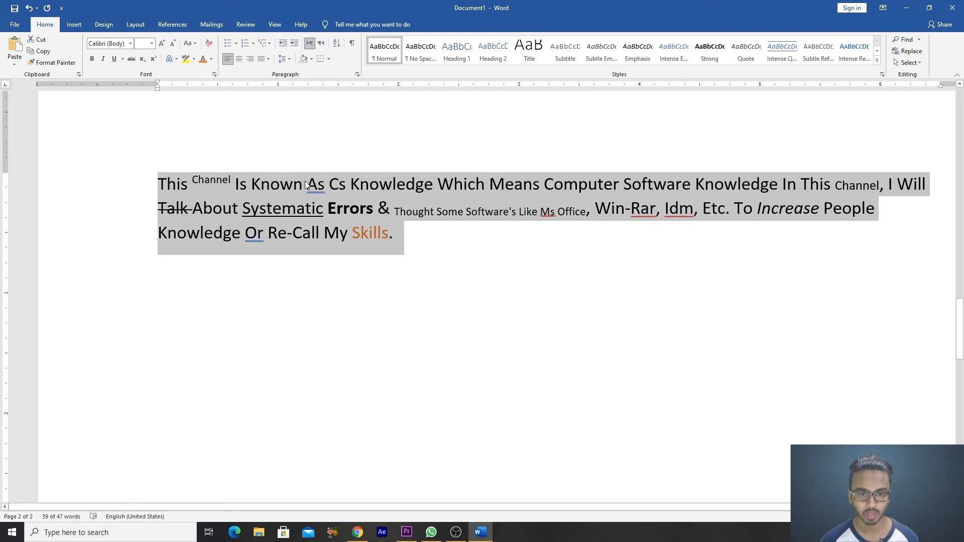
click(416, 239)
drag(145, 191, 416, 254)
key(ctrl+c)
click(420, 250)
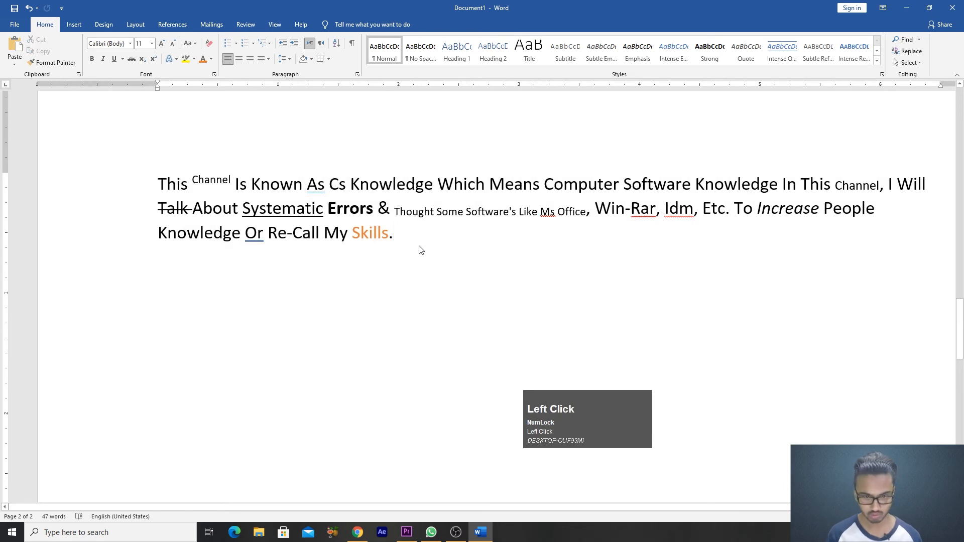
key(Return)
key(ctrl+v)
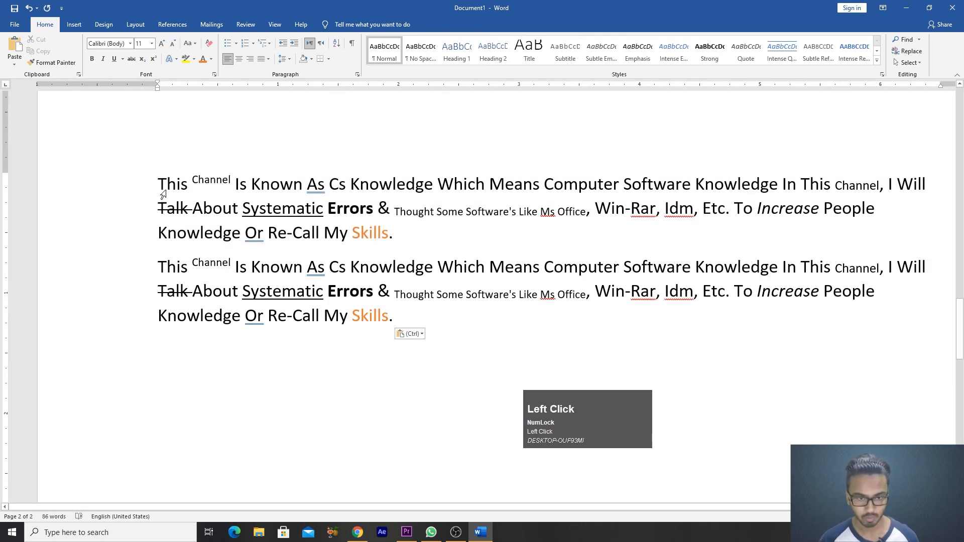
Step: Clear all formatting from the duplicated second paragraph
drag(162, 194, 364, 226)
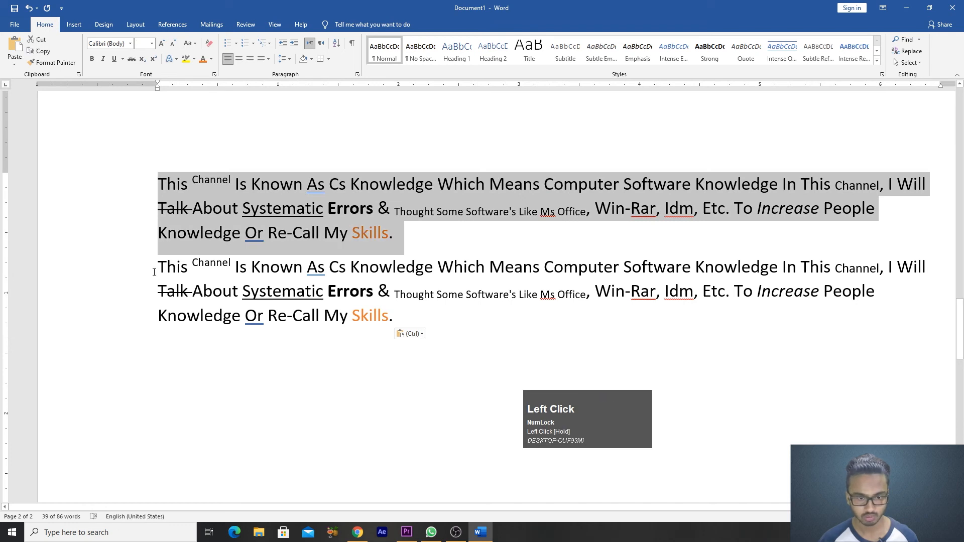
drag(145, 271, 393, 321)
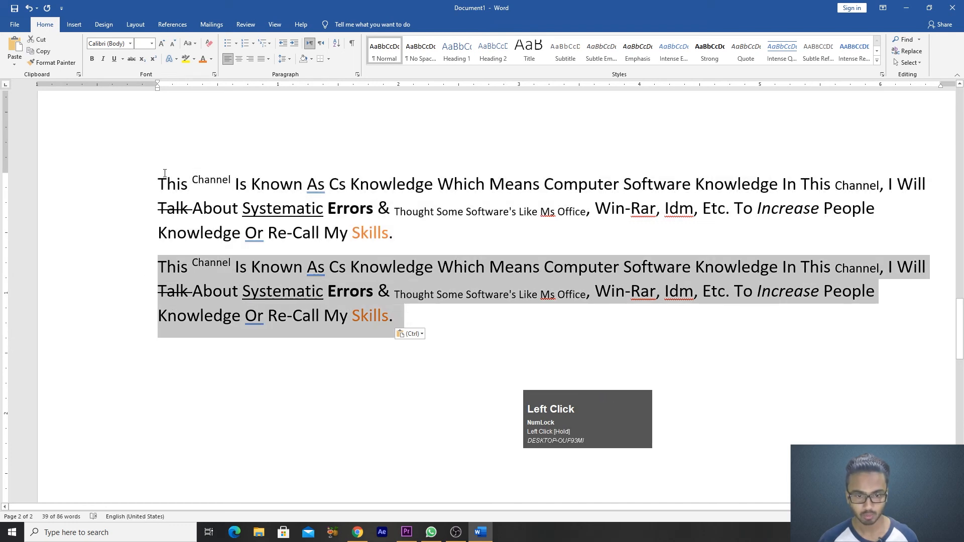
click(209, 45)
click(385, 335)
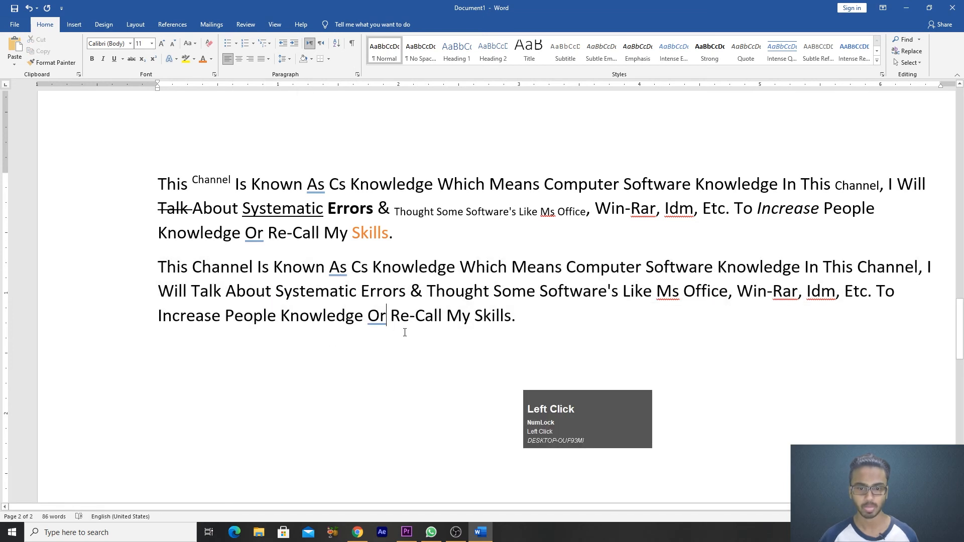
click(505, 324)
click(518, 322)
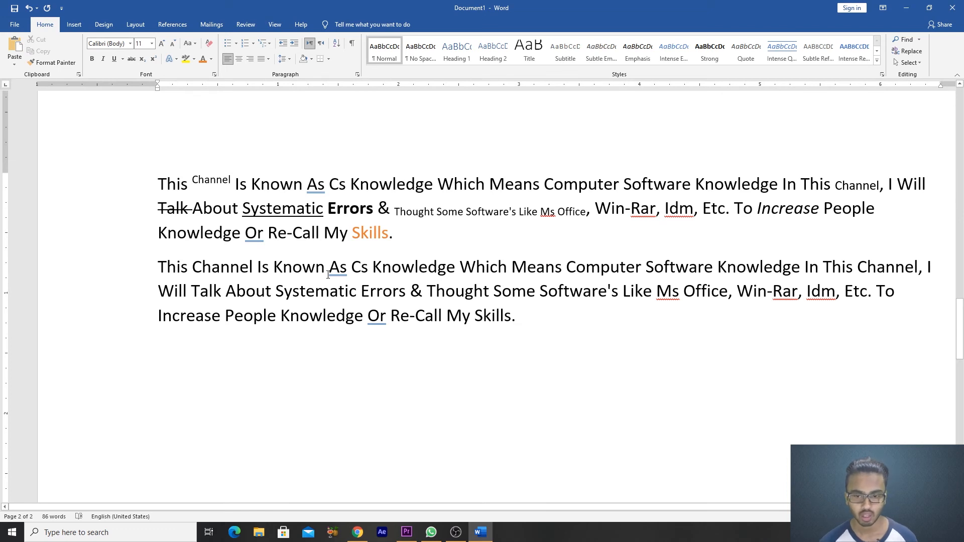
drag(157, 266, 519, 314)
click(536, 318)
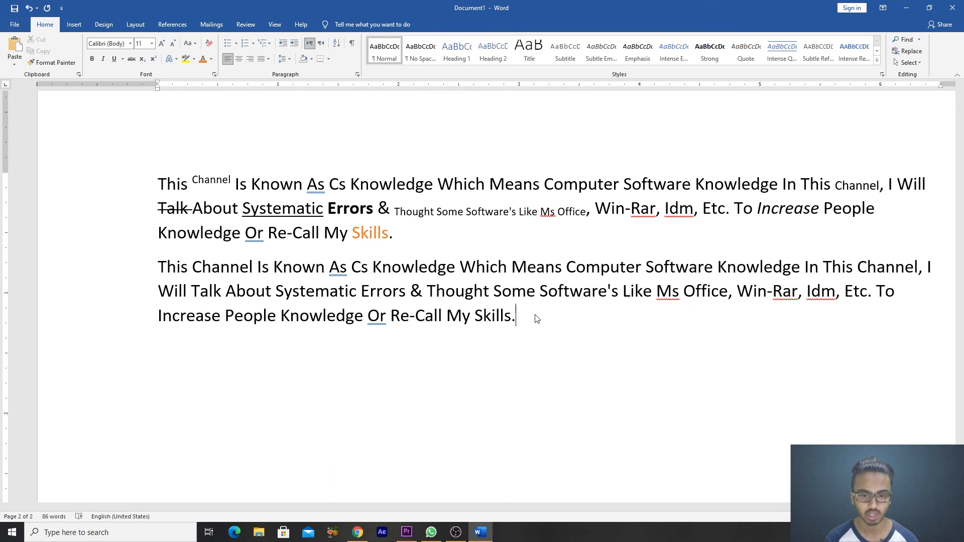
Step: Accept the grammar suggestions that lowercase As to as and Or to or in the second paragraph
drag(329, 269, 337, 275)
click(338, 275)
double_click(335, 270)
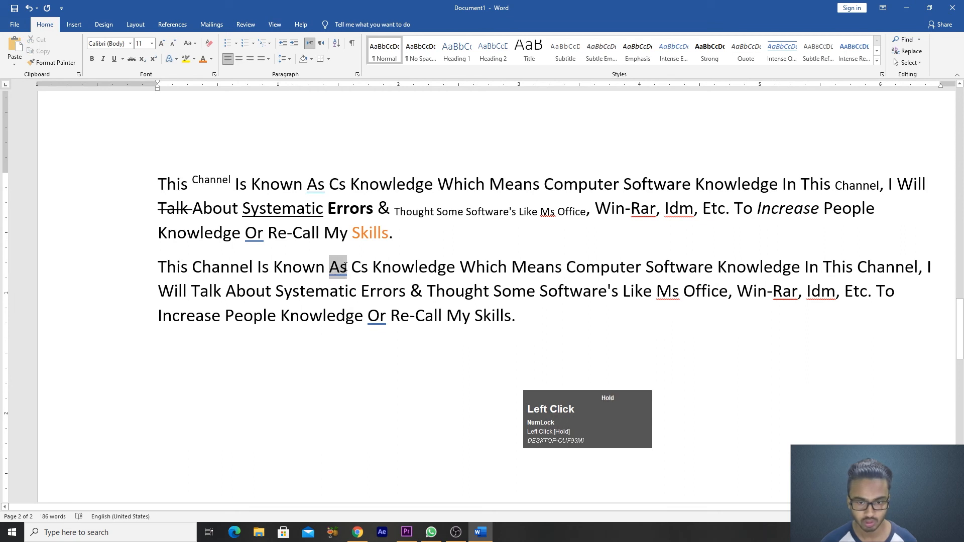
right_click(334, 271)
click(319, 282)
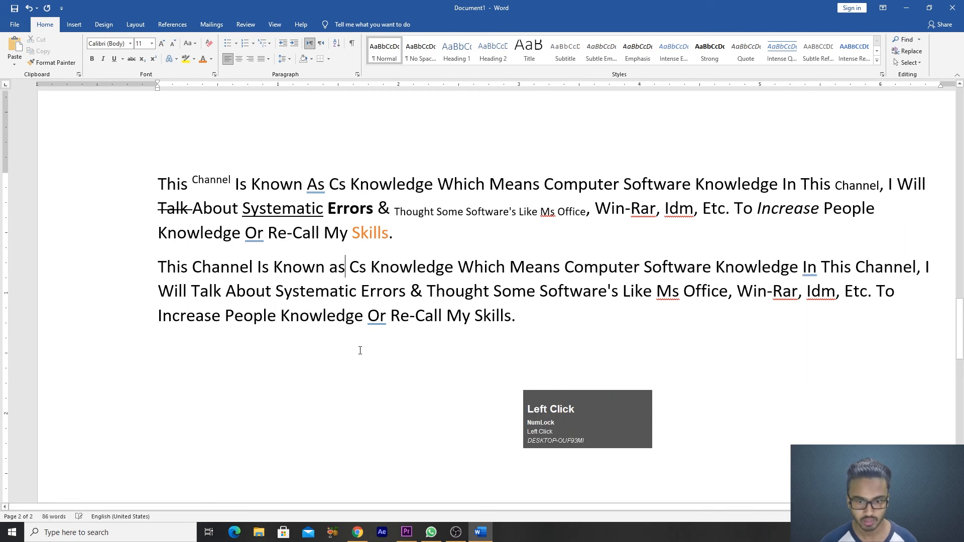
double_click(372, 317)
right_click(378, 321)
click(331, 336)
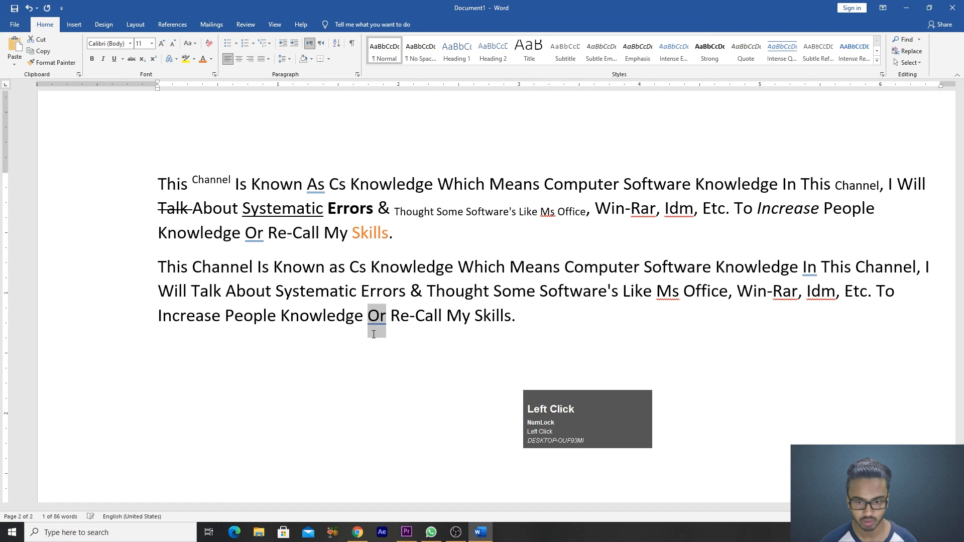
Step: In the second paragraph, change Ms, Rar and Idm to uppercase and accept the grammar suggestion that lowercases In to in
drag(656, 291, 679, 292)
key(shift+F3)
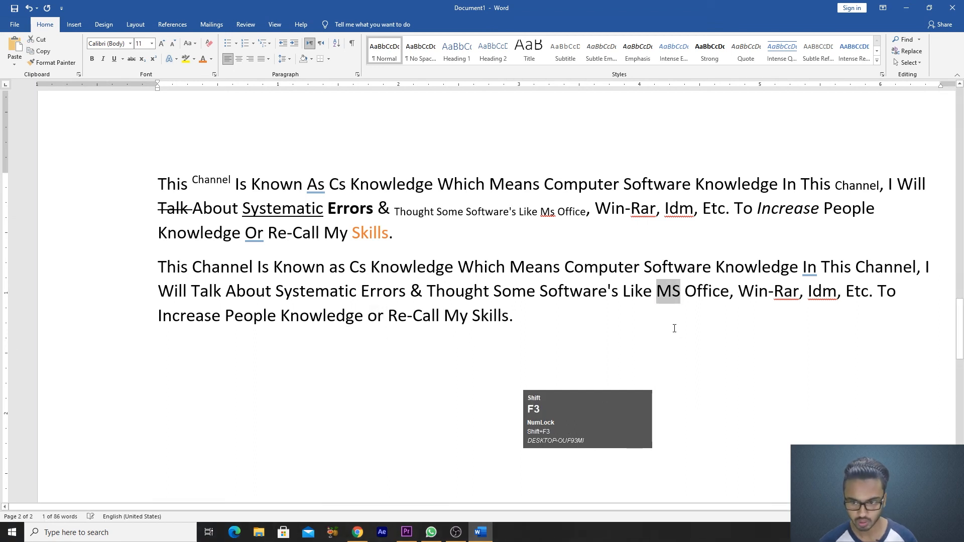
drag(775, 296, 842, 293)
key(shift+F3)
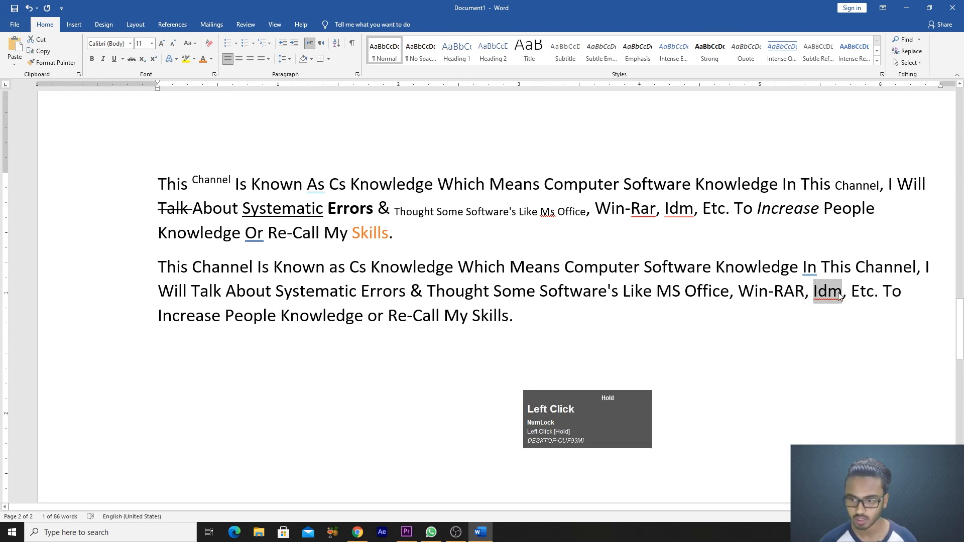
key(shift+F3)
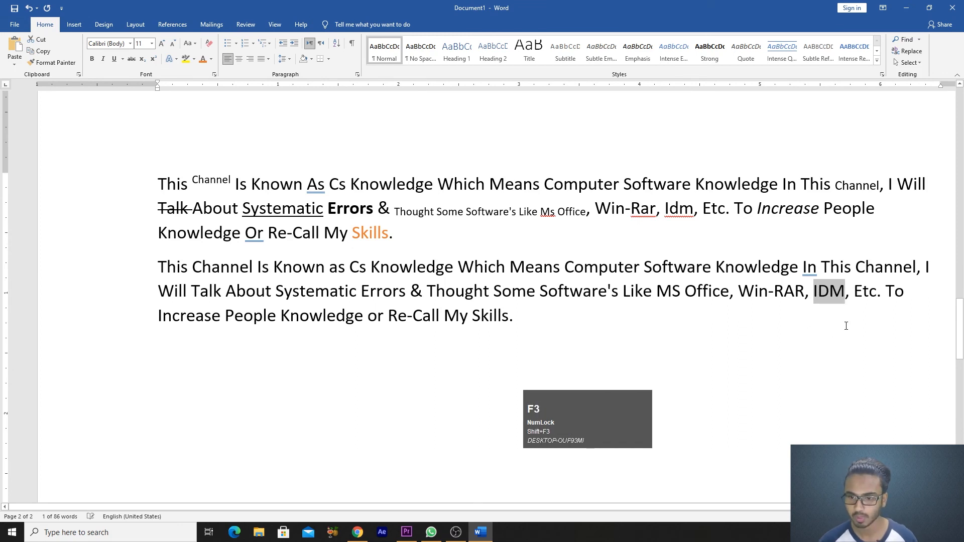
click(843, 323)
right_click(809, 267)
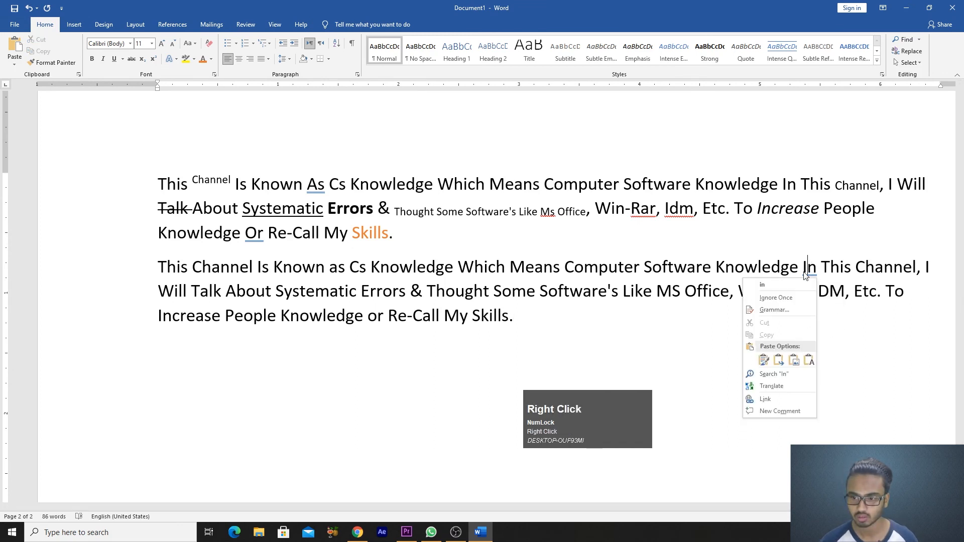
click(773, 281)
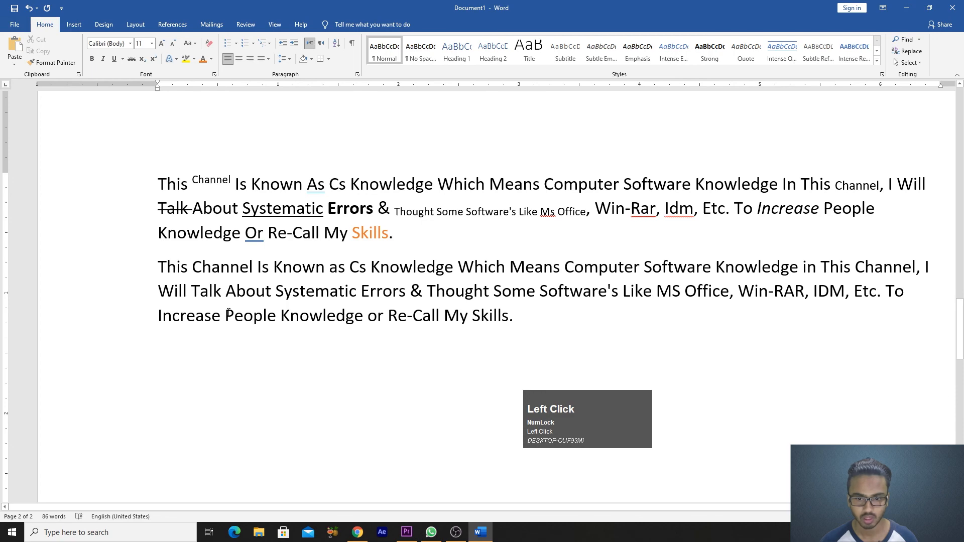